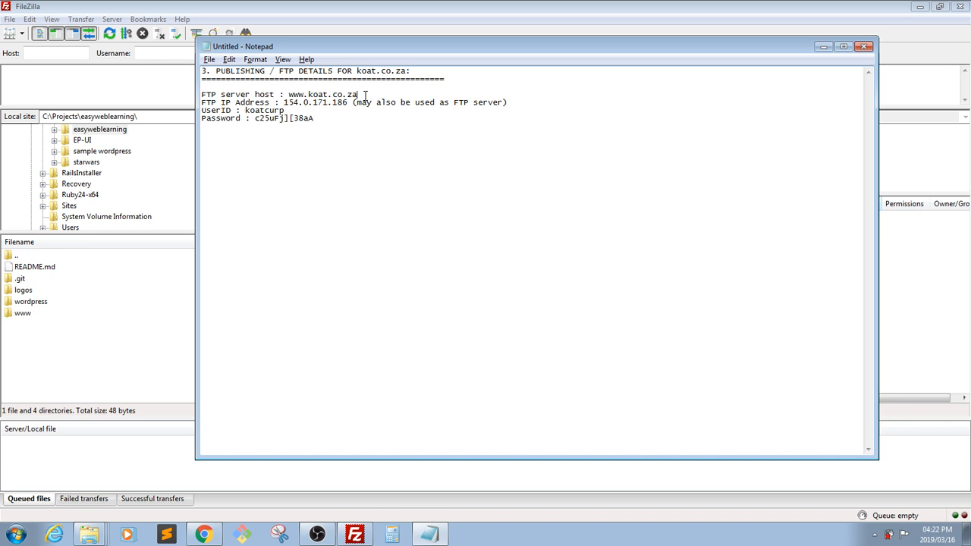
left_click_drag(365, 95, 288, 95)
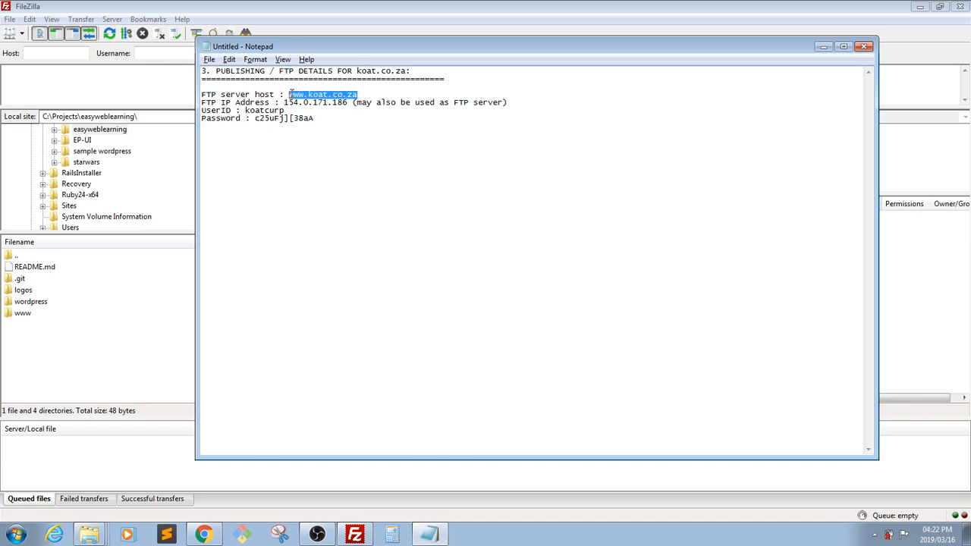
left_click(300, 93)
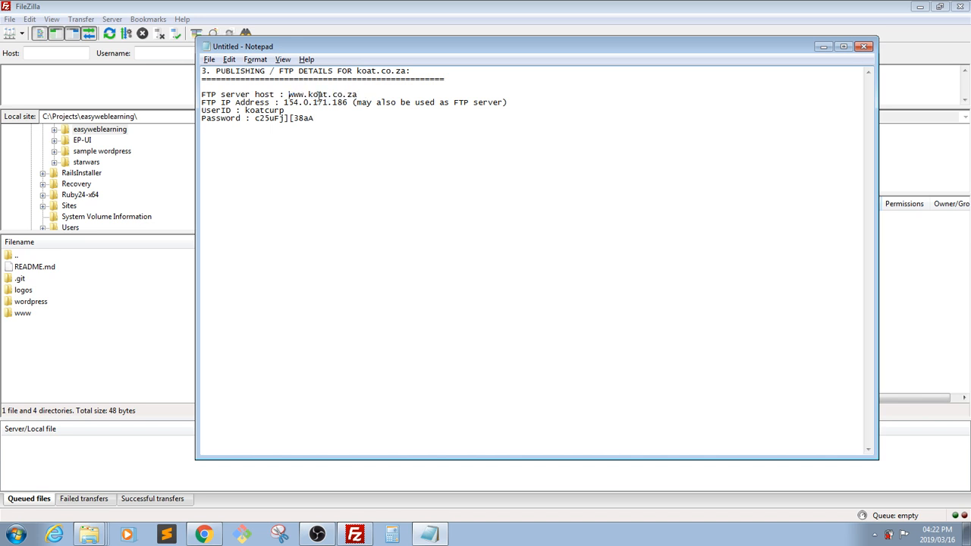
left_click_drag(362, 95, 288, 92)
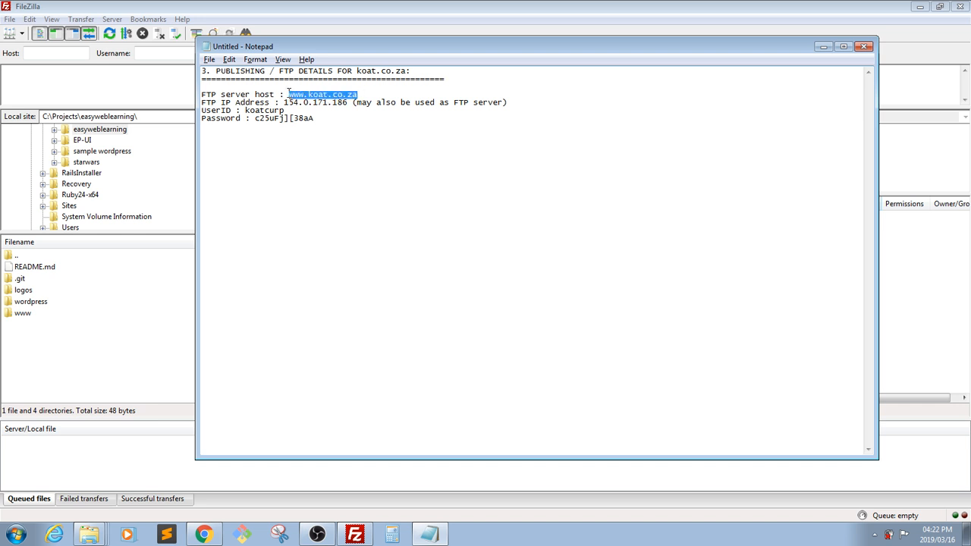
left_click(326, 107)
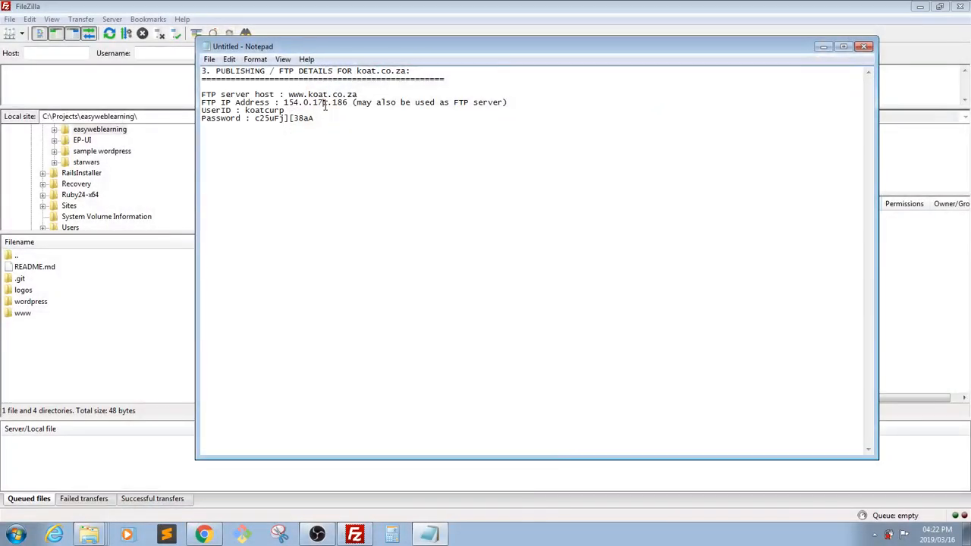
left_click_drag(358, 95, 290, 94)
key("ctrl+c")
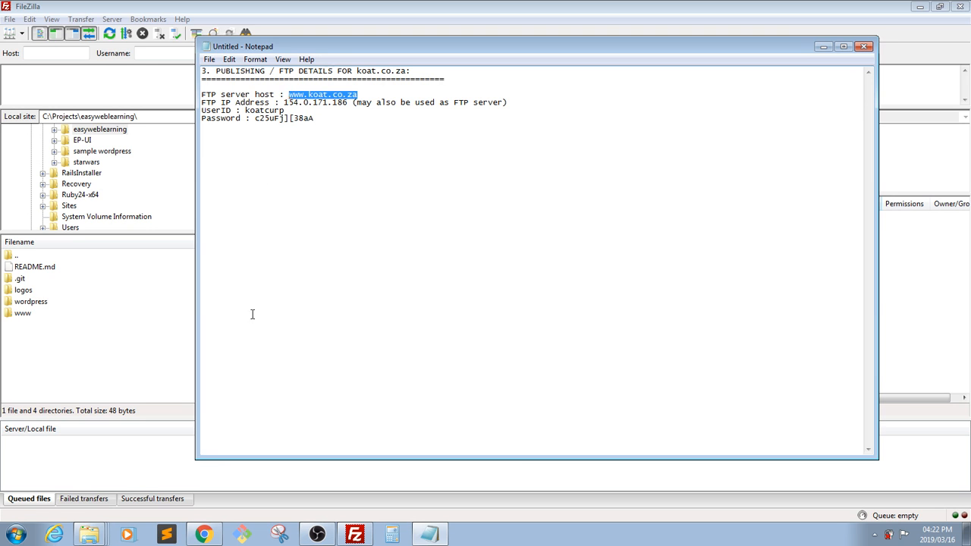
left_click(203, 535)
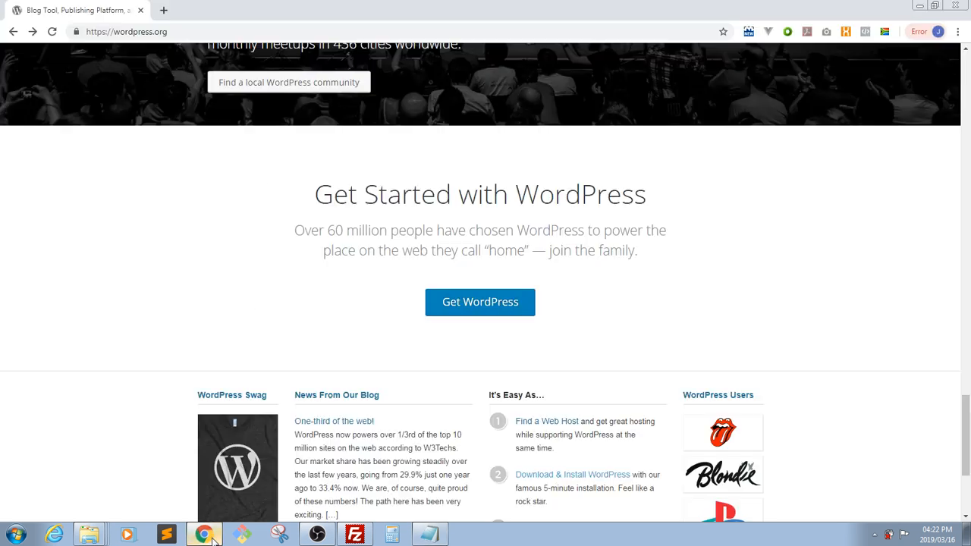
left_click(164, 14)
key("ctrl+v")
key("Return")
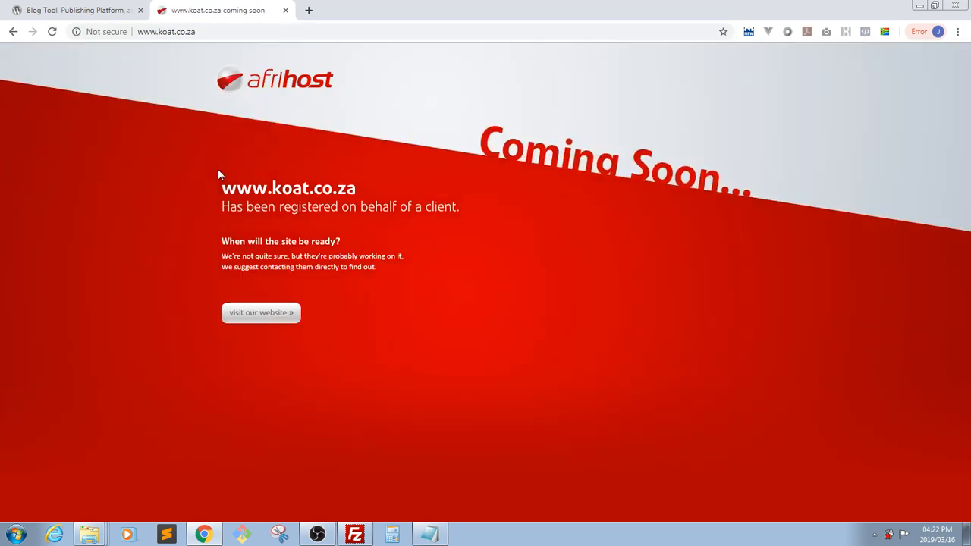
left_click_drag(210, 185, 446, 296)
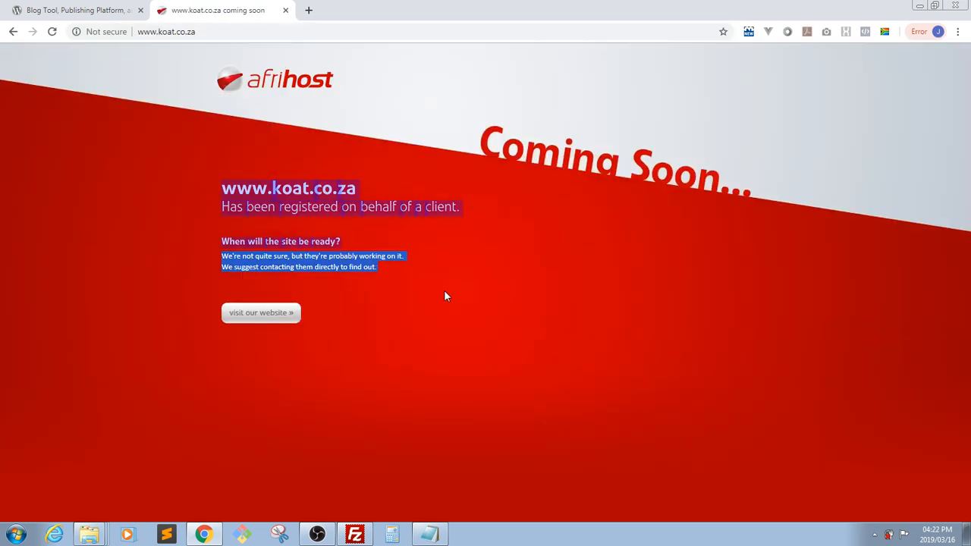
left_click(446, 296)
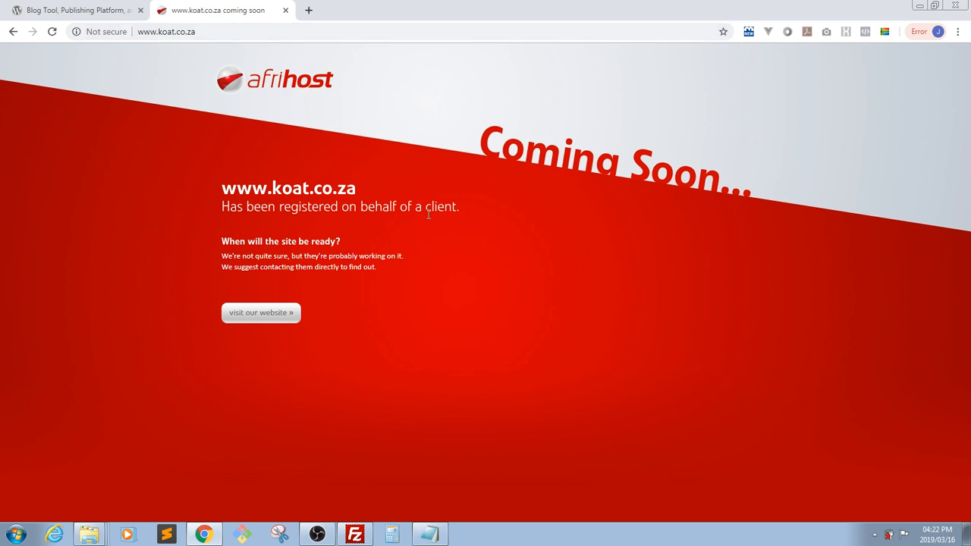
left_click_drag(224, 225, 421, 298)
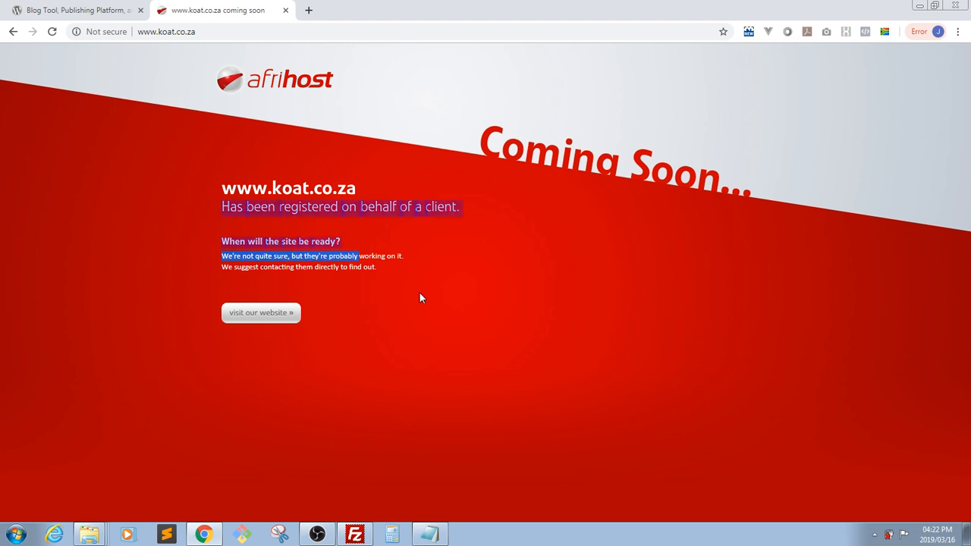
left_click(492, 351)
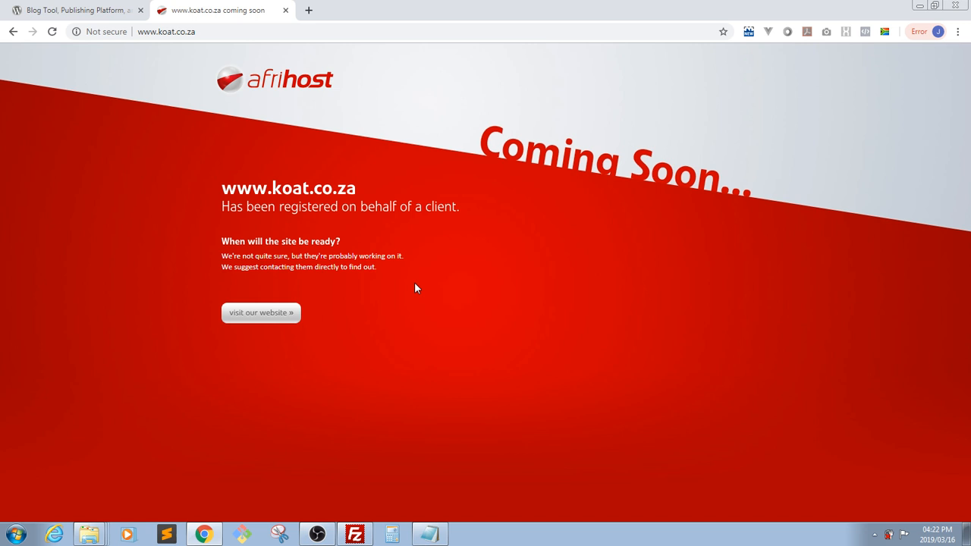
left_click(55, 33)
left_click_drag(299, 136, 398, 226)
left_click(397, 226)
- Switch back to Notepad by way of FileZilla and review the full block of FTP publishing details for koat.co.za
left_click(354, 535)
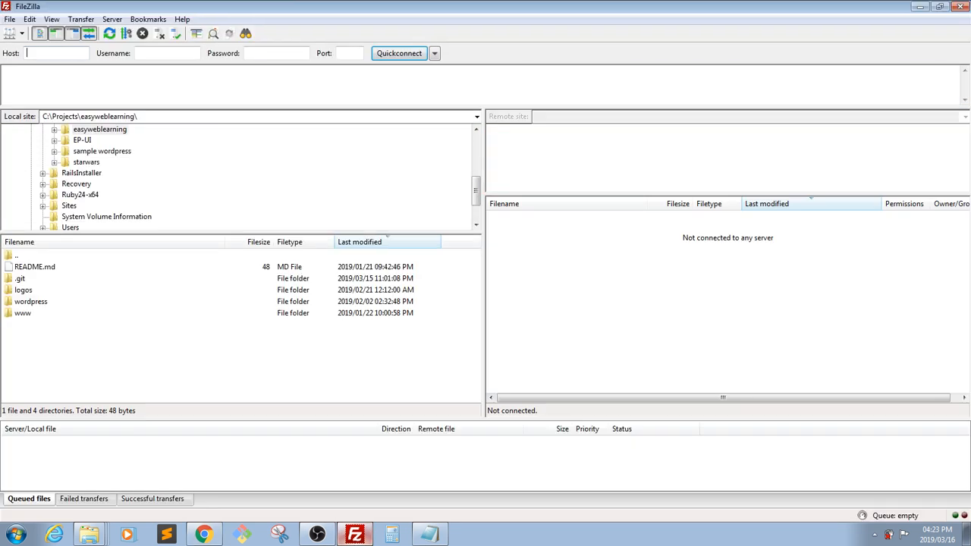
left_click(429, 535)
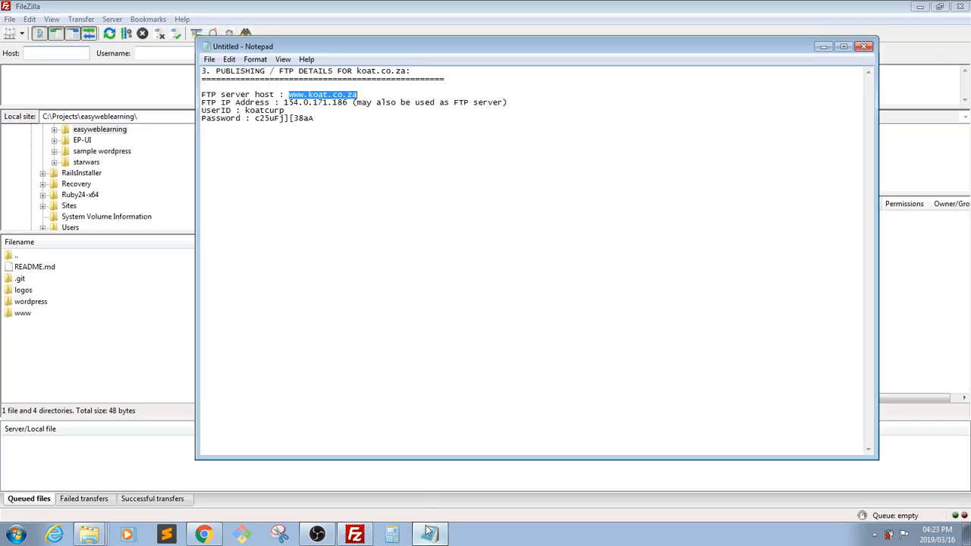
left_click(438, 234)
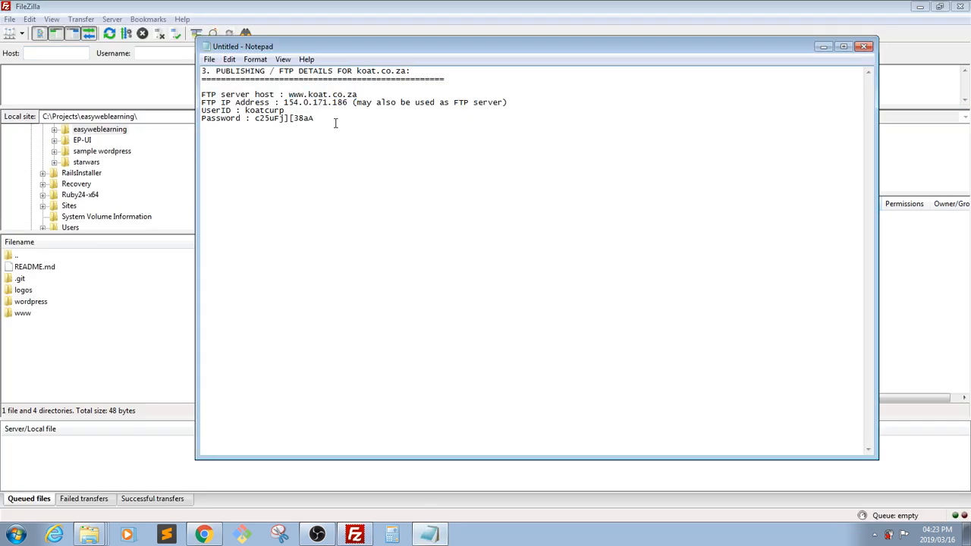
left_click_drag(335, 123, 202, 103)
left_click(205, 103)
left_click_drag(422, 71, 192, 71)
double_click(364, 133)
left_click(334, 70)
left_click_drag(334, 71, 280, 70)
left_click(280, 71)
key("ctrl+a")
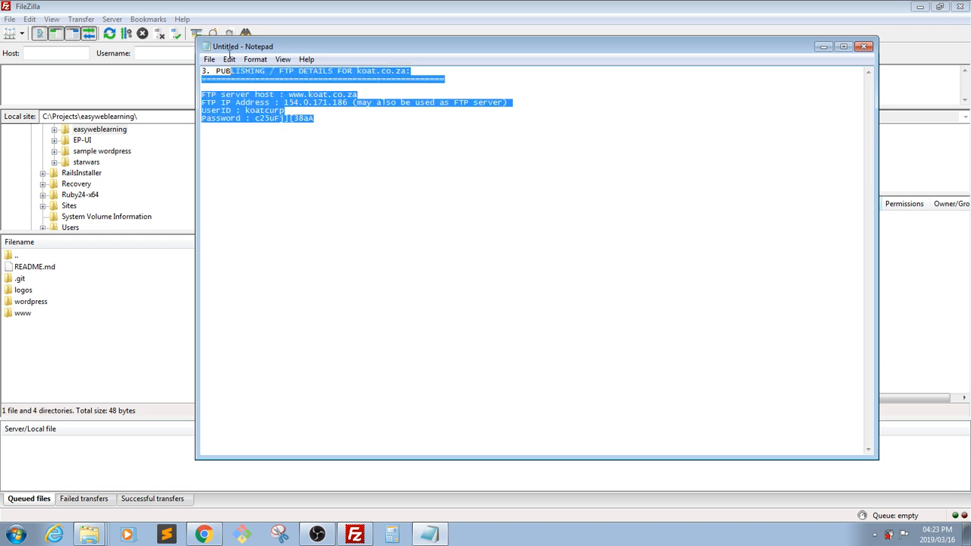
left_click(277, 94)
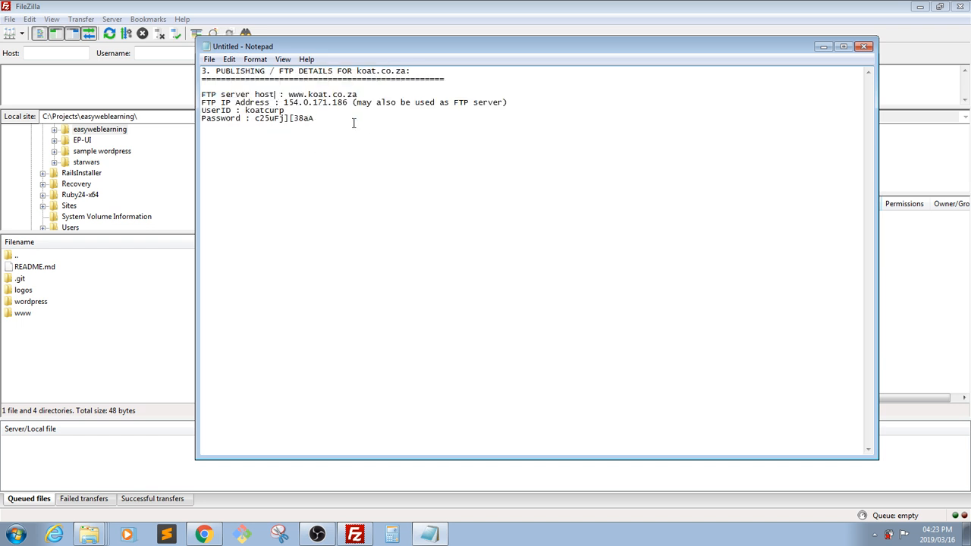
key("ctrl+a")
left_click(305, 109)
- Examine the server host, FTP IP address, user ID and password entries one by one in the publishing details
left_click_drag(358, 94, 287, 92)
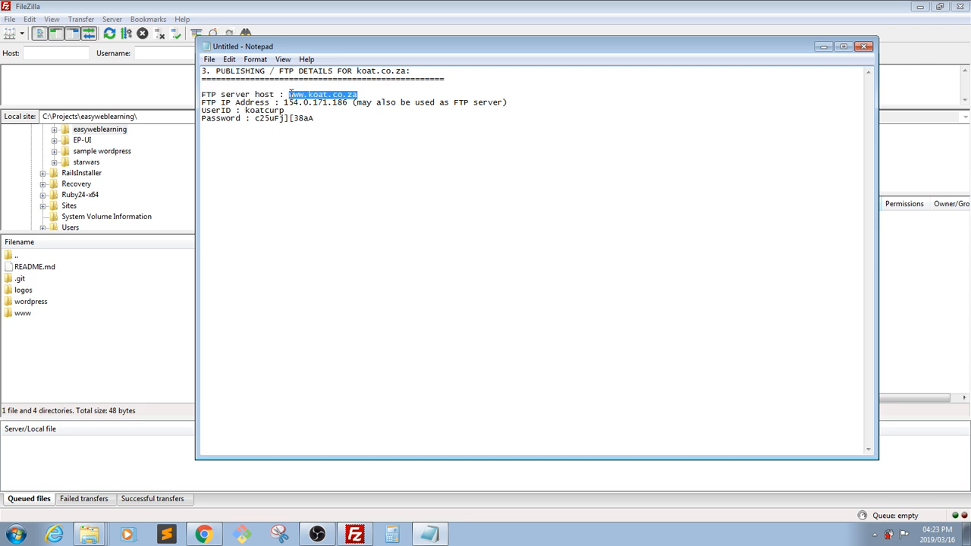
left_click_drag(348, 101, 284, 103)
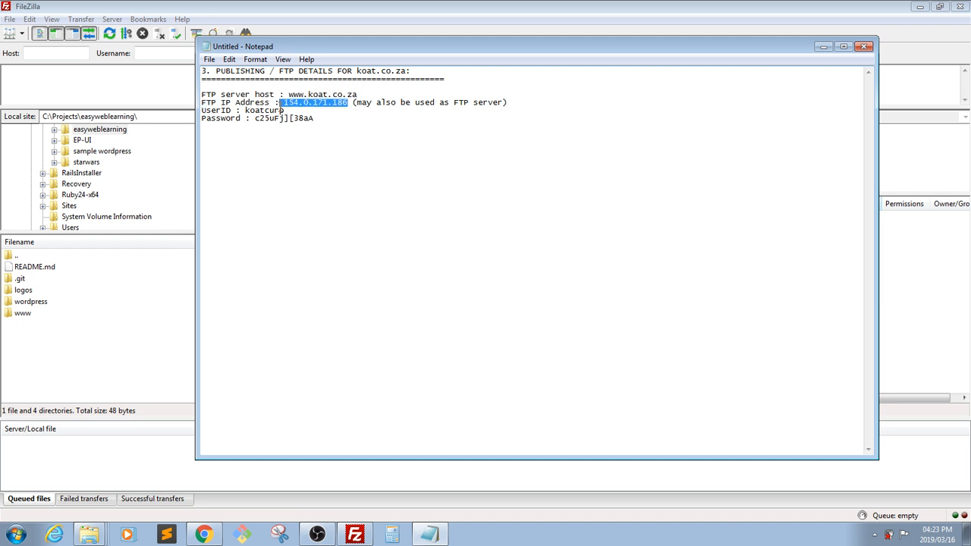
left_click(284, 105)
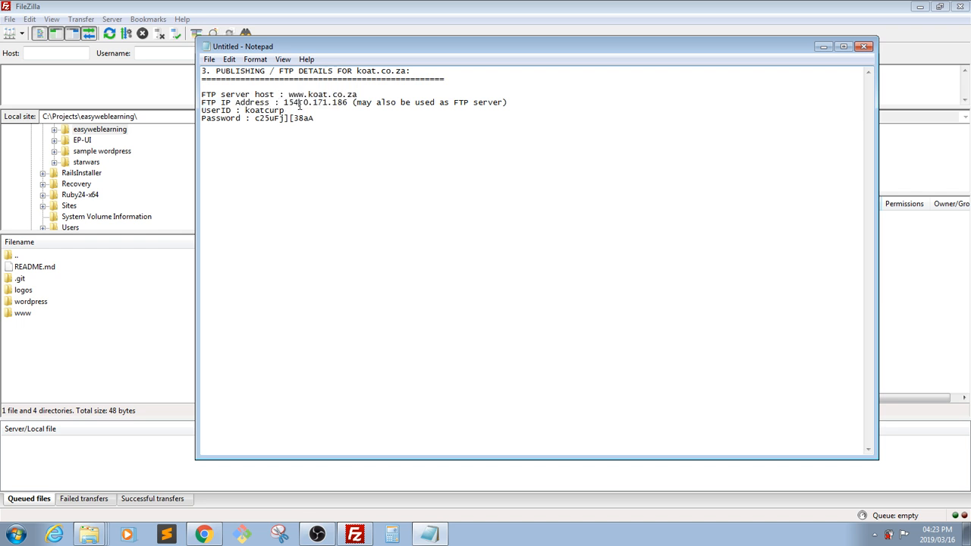
left_click_drag(289, 96, 365, 98)
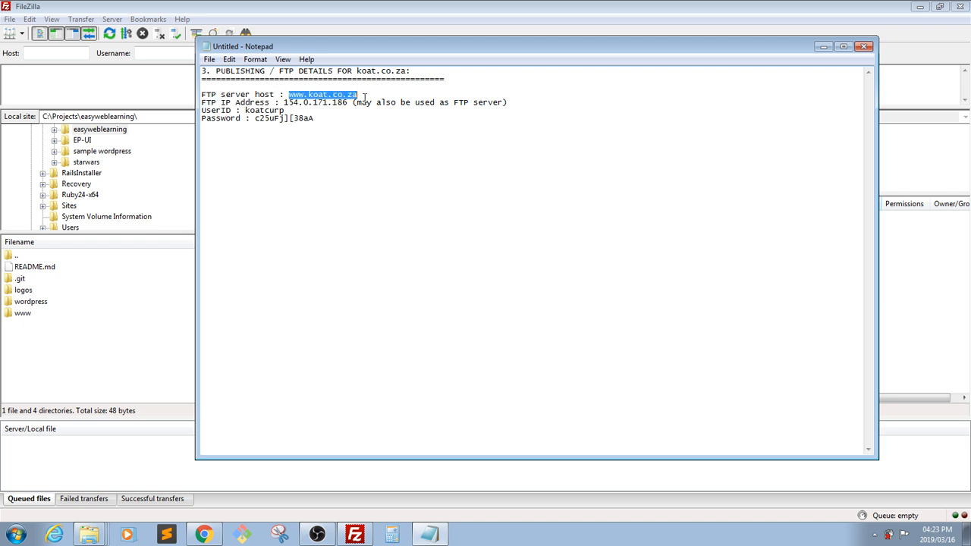
left_click(310, 105)
left_click_drag(286, 111, 246, 111)
left_click(319, 120)
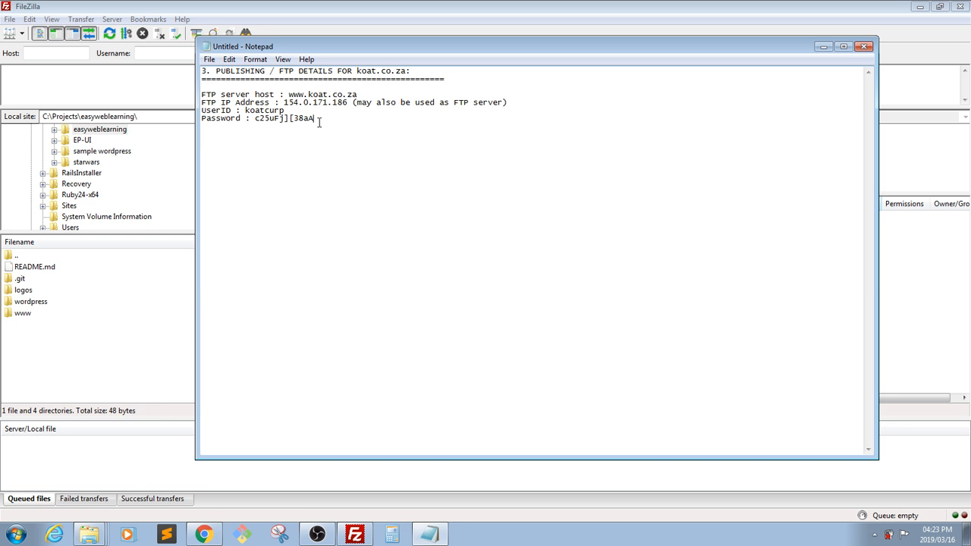
- Switch to FileZilla and create a new Site Manager entry named Koat
left_click(330, 6)
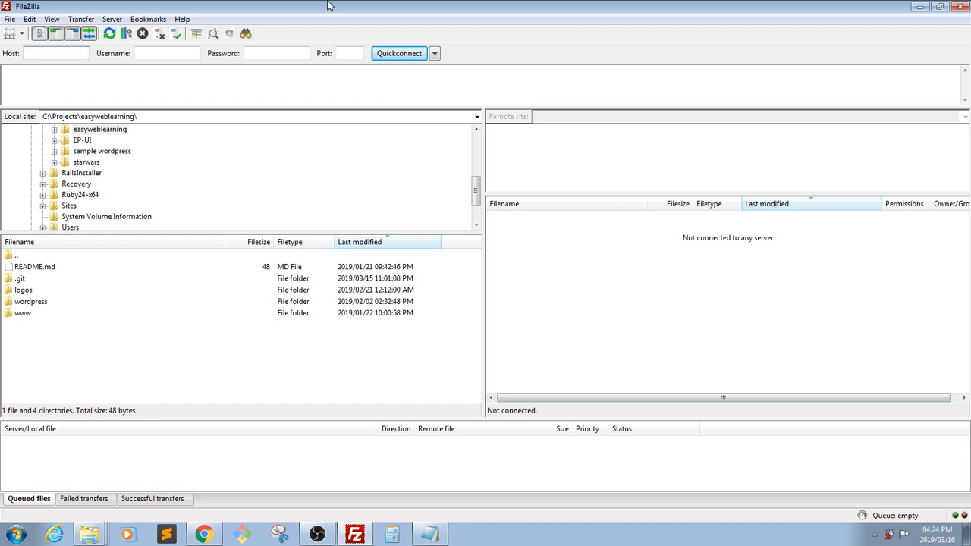
left_click(9, 20)
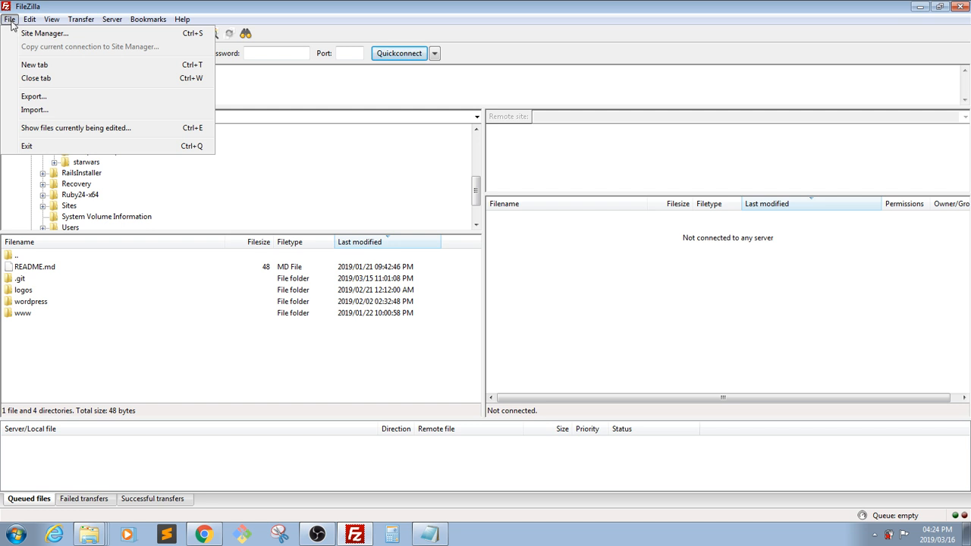
left_click(27, 35)
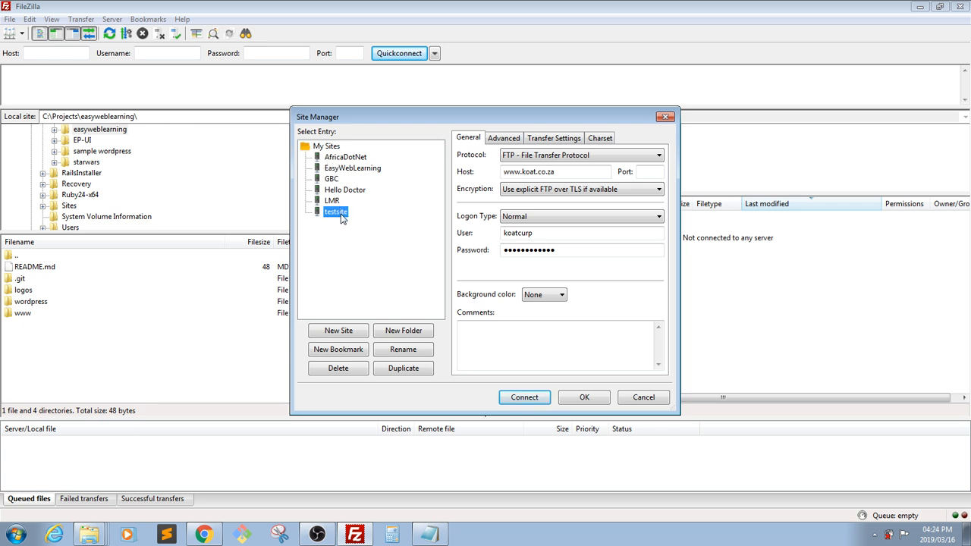
left_click(338, 331)
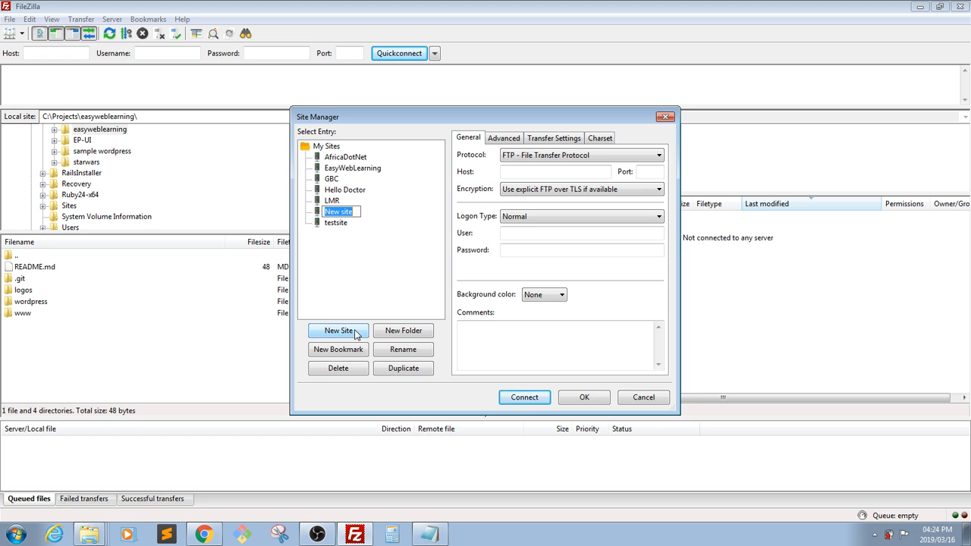
type("Koat")
key("Return")
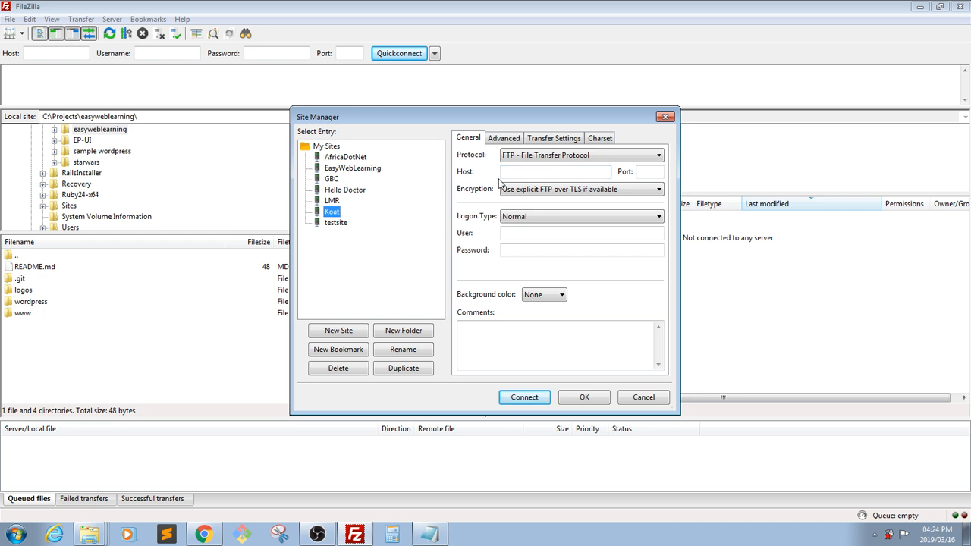
- Check the protocol choices for the Koat site, keeping FTP - File Transfer Protocol
left_click(544, 156)
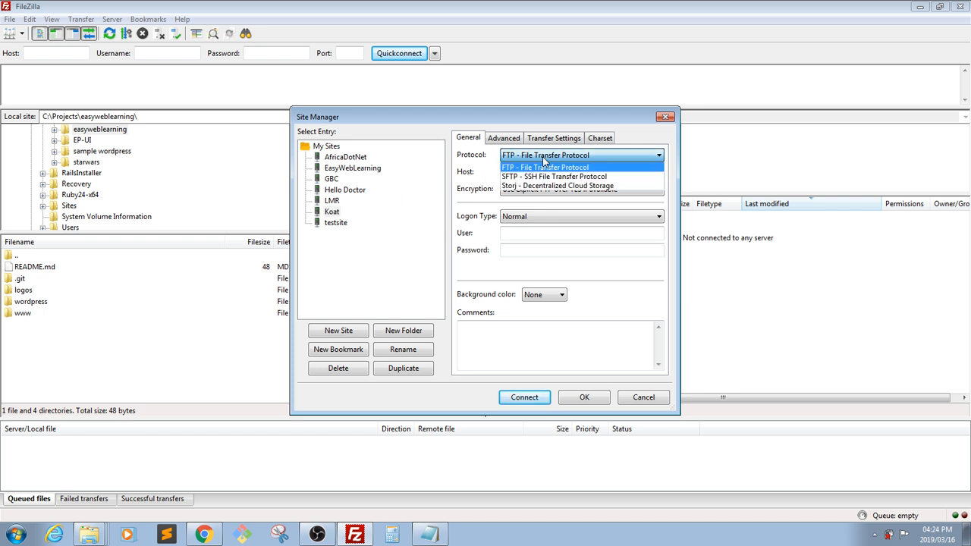
left_click(544, 157)
left_click(543, 156)
left_click(544, 158)
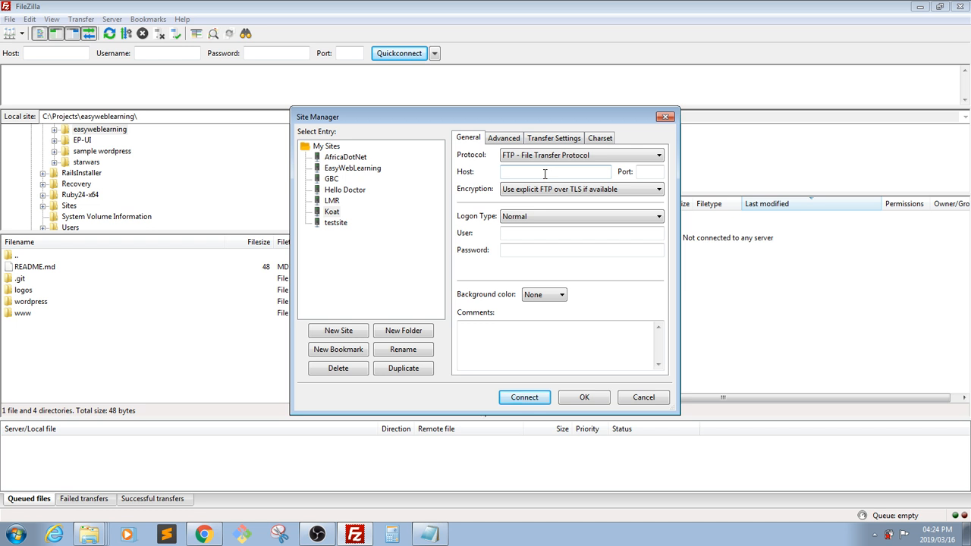
left_click(429, 535)
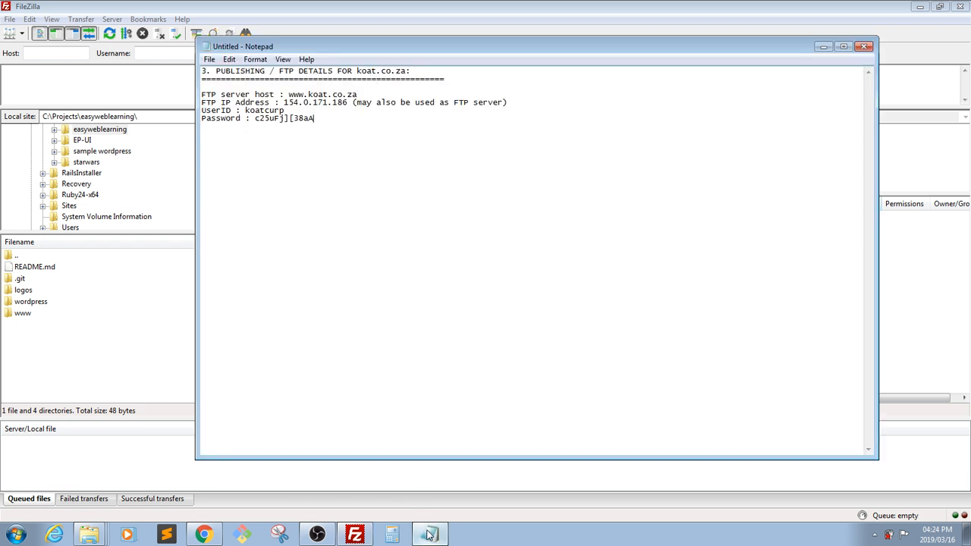
double_click(378, 97)
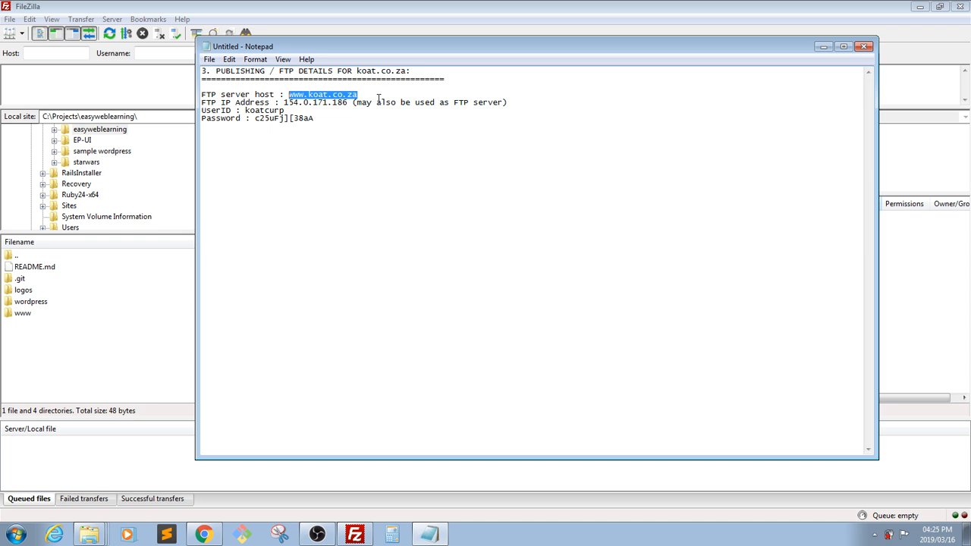
key("ctrl+c")
key("alt+Tab")
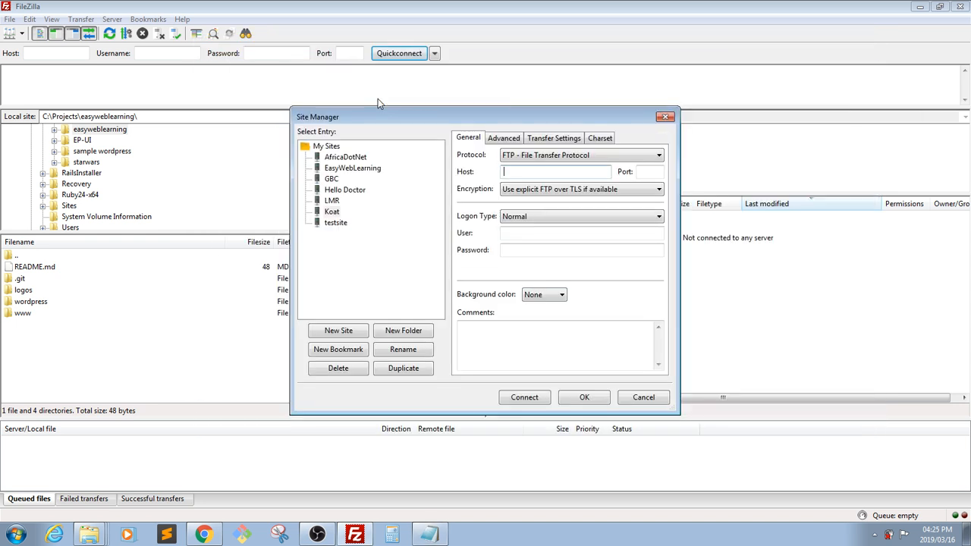
key("ctrl+v")
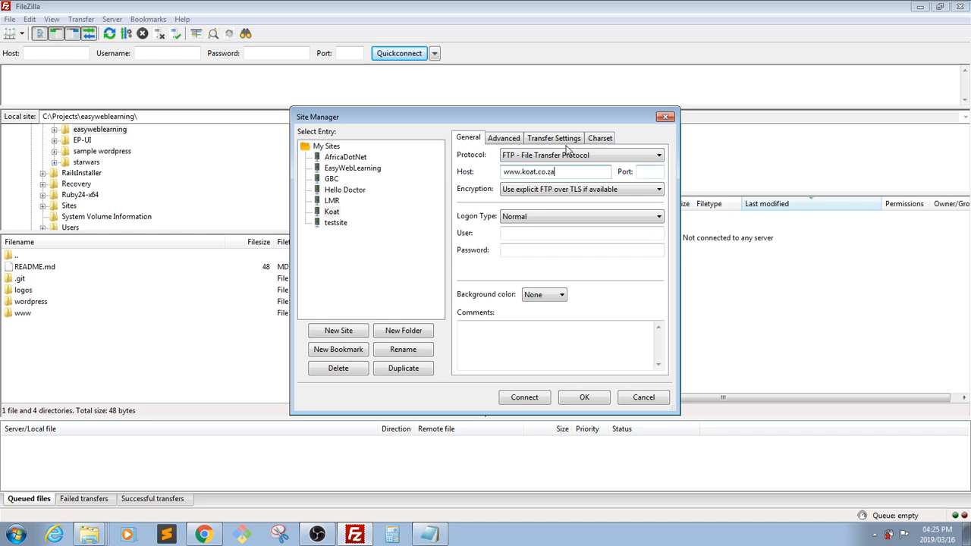
- Leave the Koat site's port blank and set its encryption to Only use plain FTP (insecure)
left_click(641, 172)
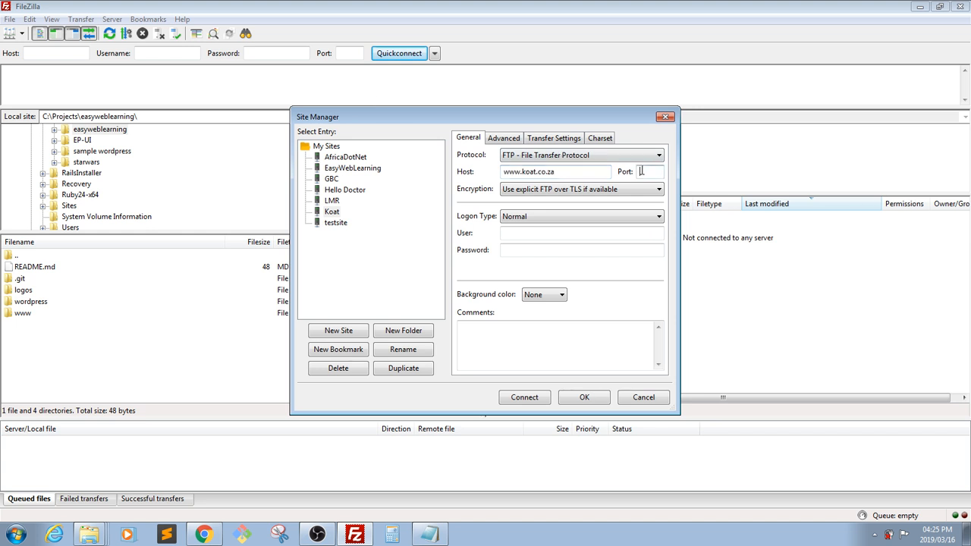
left_click(543, 194)
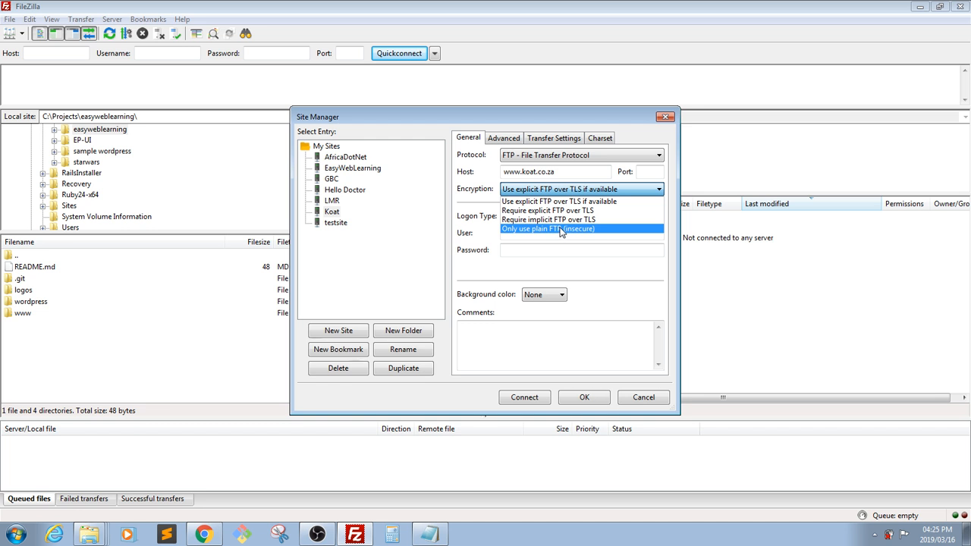
left_click(561, 230)
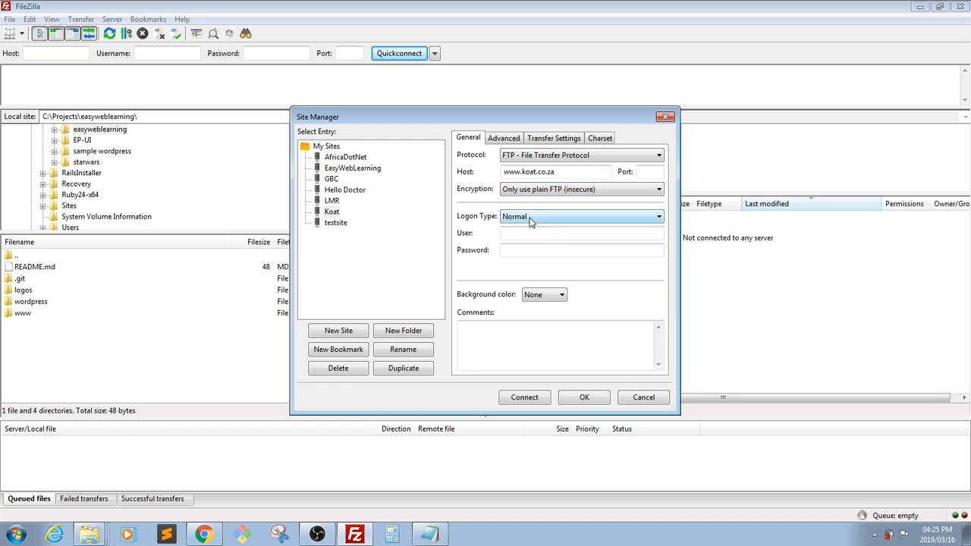
- Keep the Koat site's logon type as Normal and copy the UserID from the Notepad details into its user field
left_click(532, 219)
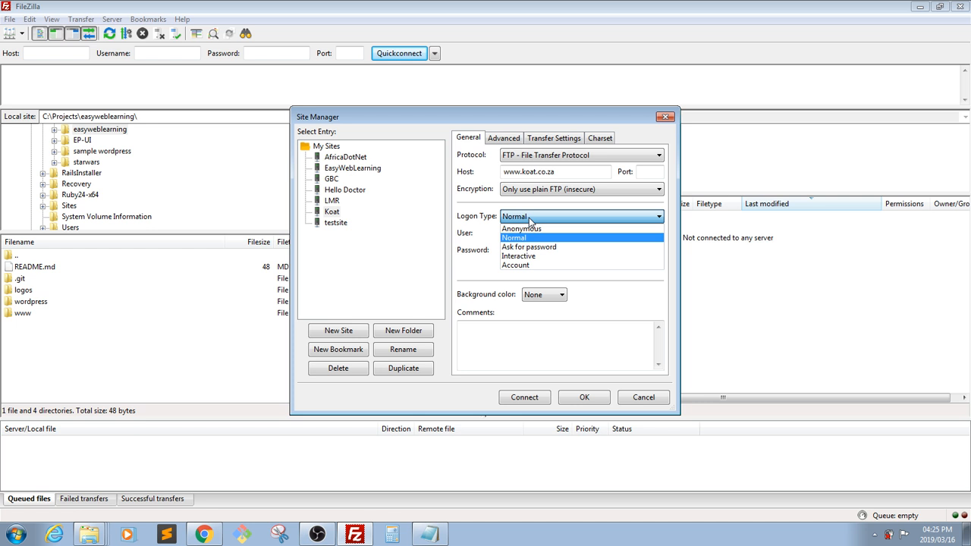
left_click(531, 219)
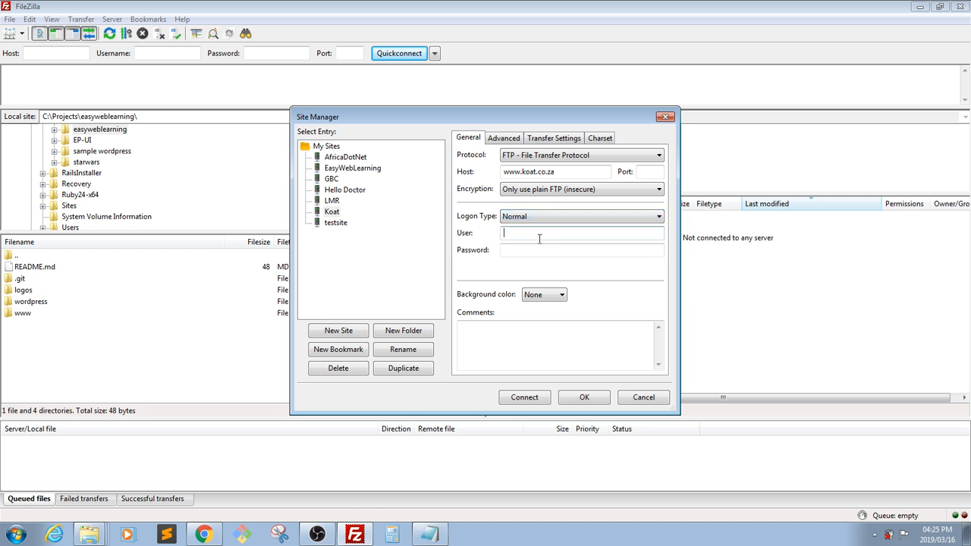
left_click(539, 249)
left_click(540, 229)
key("alt+Tab")
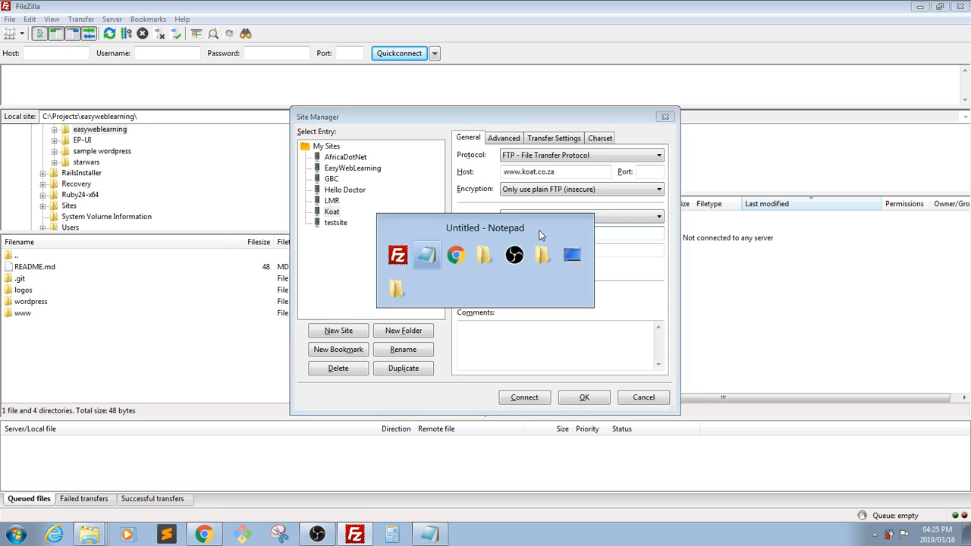
left_click_drag(292, 110, 245, 110)
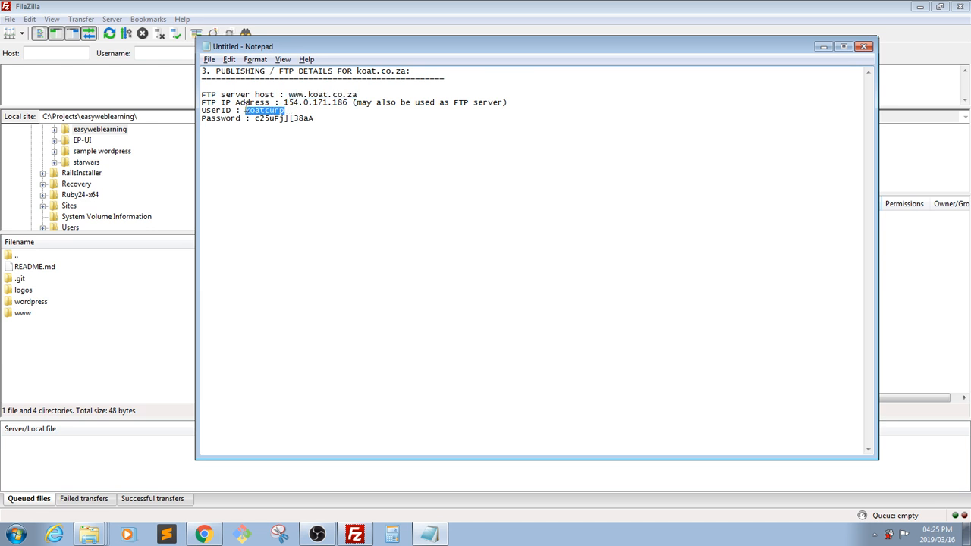
key("ctrl+c")
key("alt+Tab")
key("ctrl+v")
- Copy the password from the Notepad details into the Koat site's password field and save the site entry
key("alt+Tab")
left_click(335, 119)
key("ctrl+shift+Left")
key("ctrl+shift+Left")
key("ctrl+shift+Left")
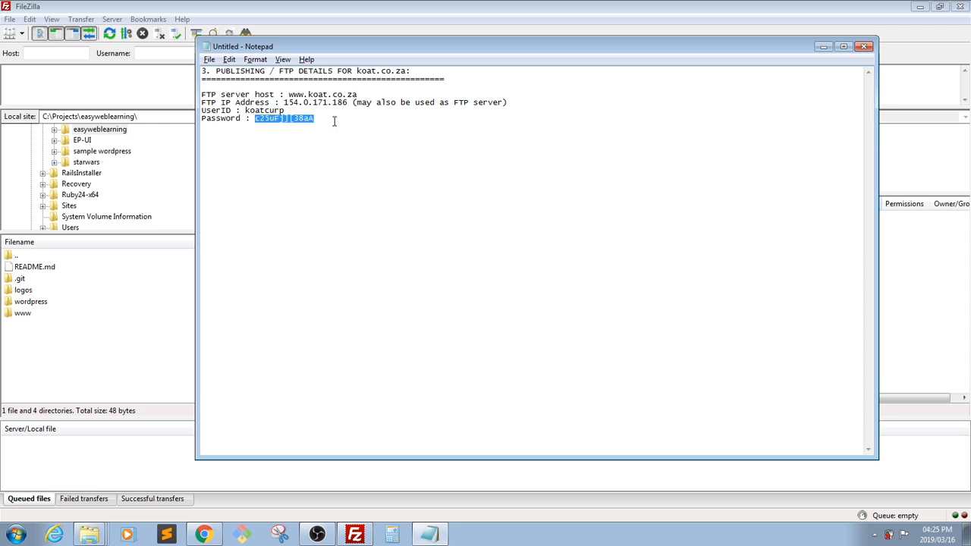
key("ctrl+c")
key("alt+Tab")
left_click(530, 251)
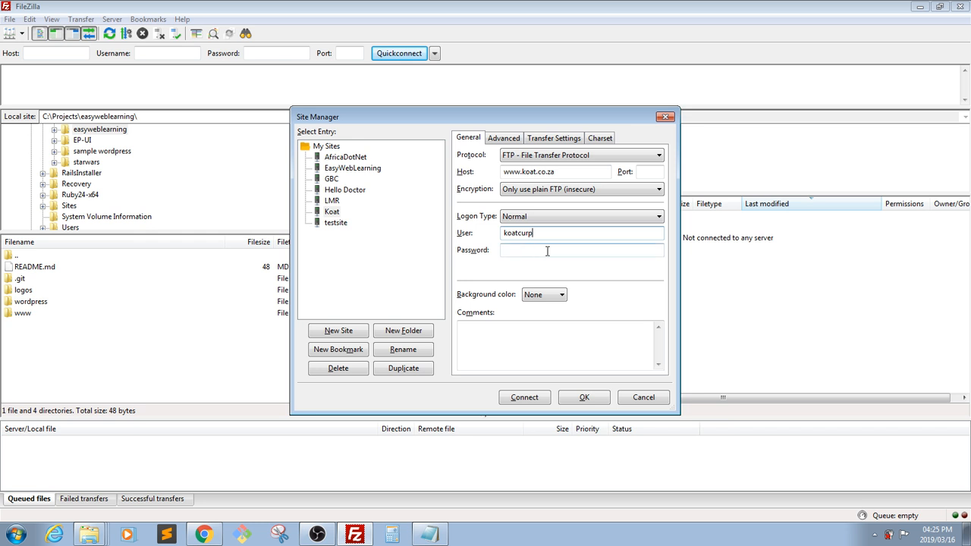
key("ctrl+v")
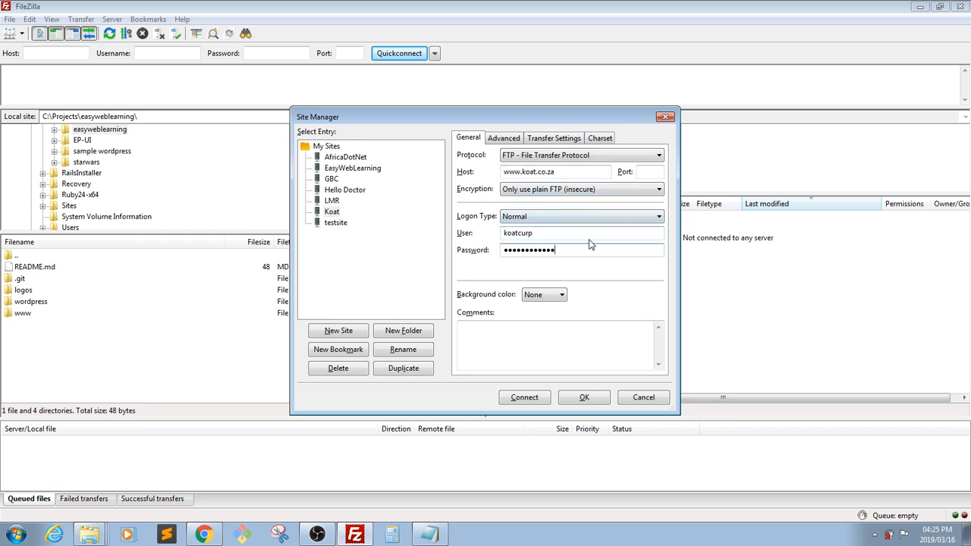
left_click(581, 399)
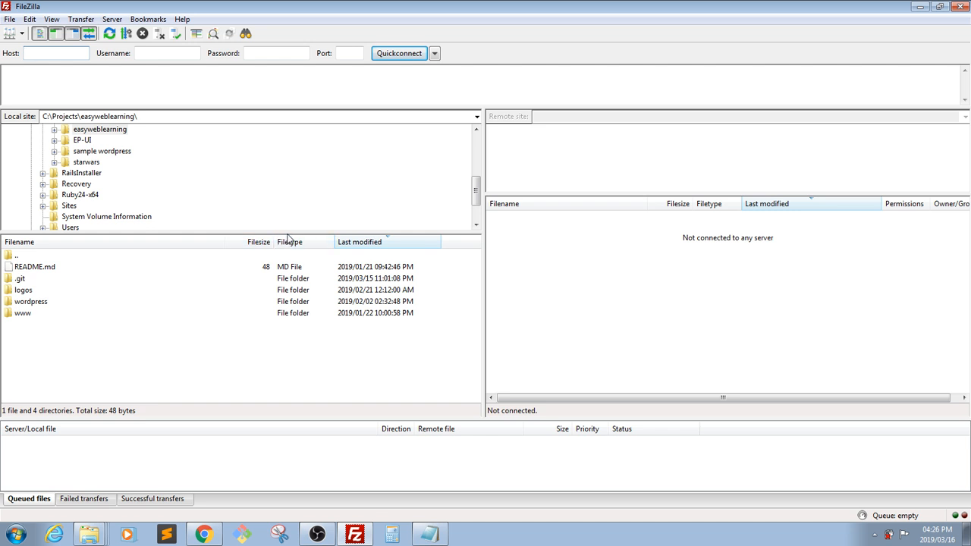
- Enlarge the local directory tree pane and connect to the saved Koat site
left_click_drag(295, 233, 291, 292)
left_click_drag(477, 227, 480, 149)
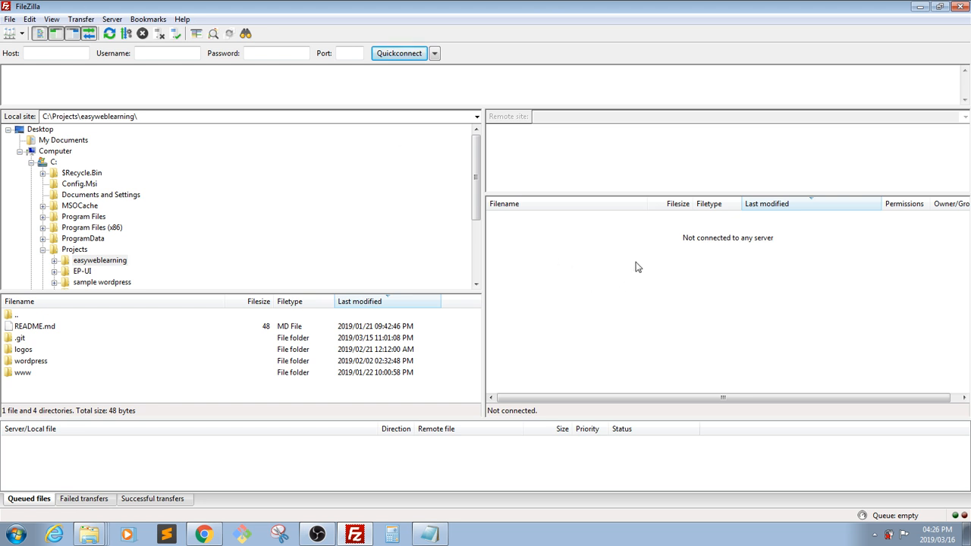
left_click(22, 35)
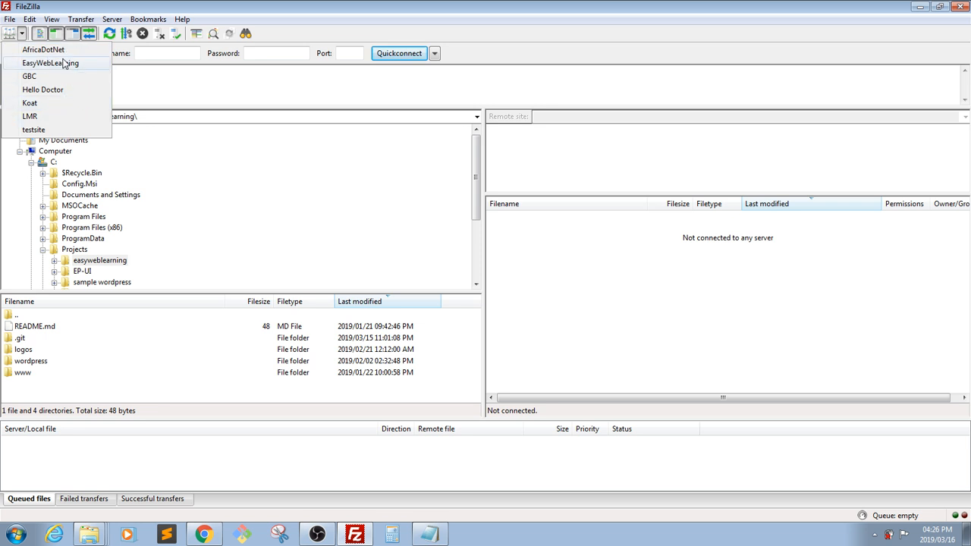
left_click(44, 105)
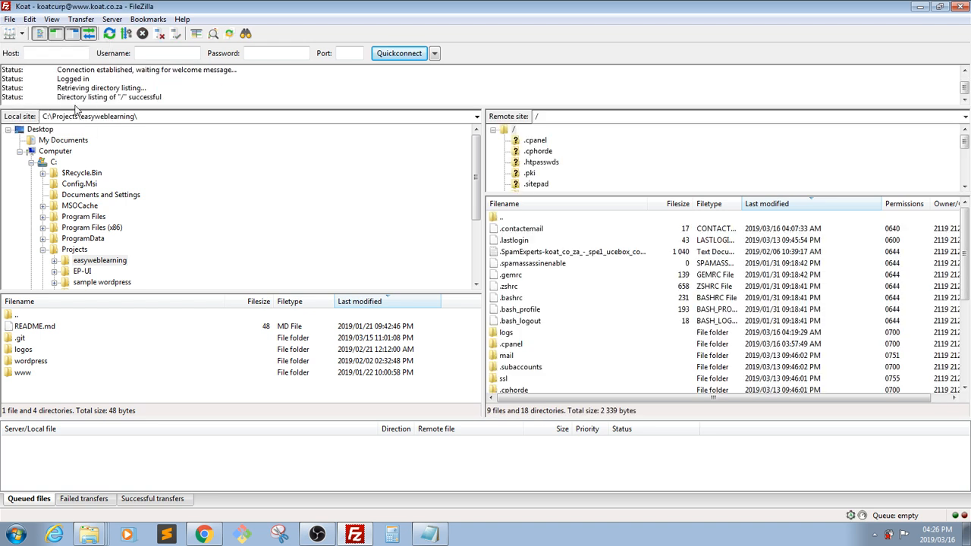
- Reduce the message log's height and open the public_html folder on the remote site to inspect its contents
left_click_drag(76, 110, 76, 149)
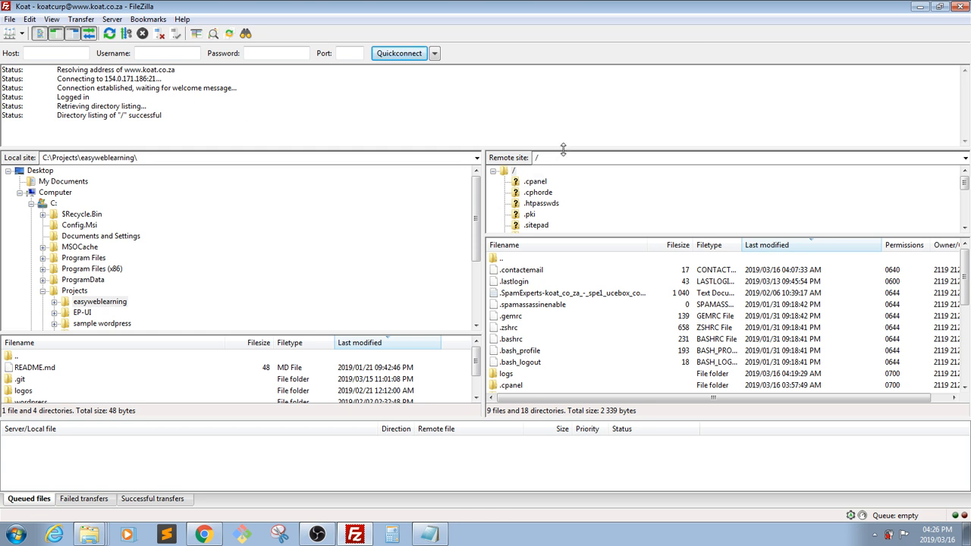
left_click_drag(568, 149, 568, 96)
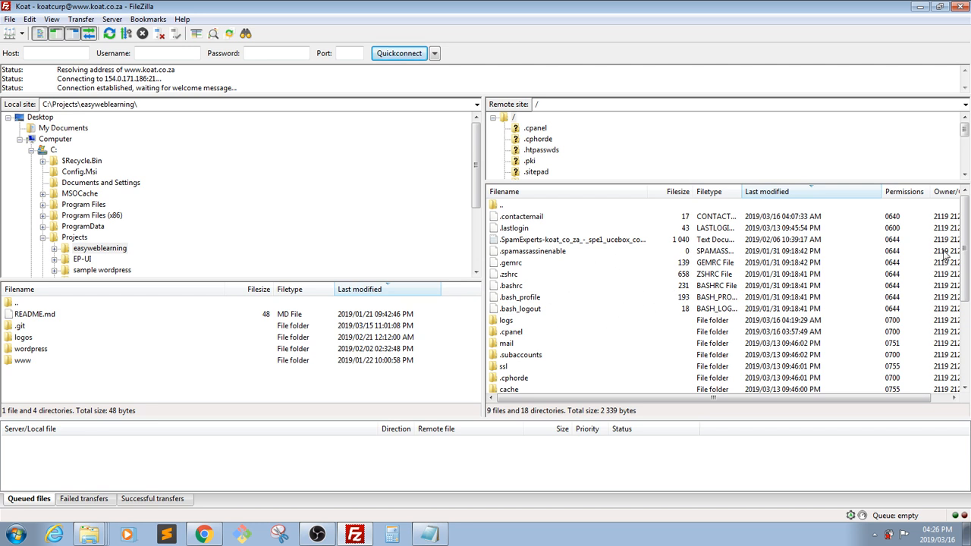
left_click_drag(966, 254, 969, 294)
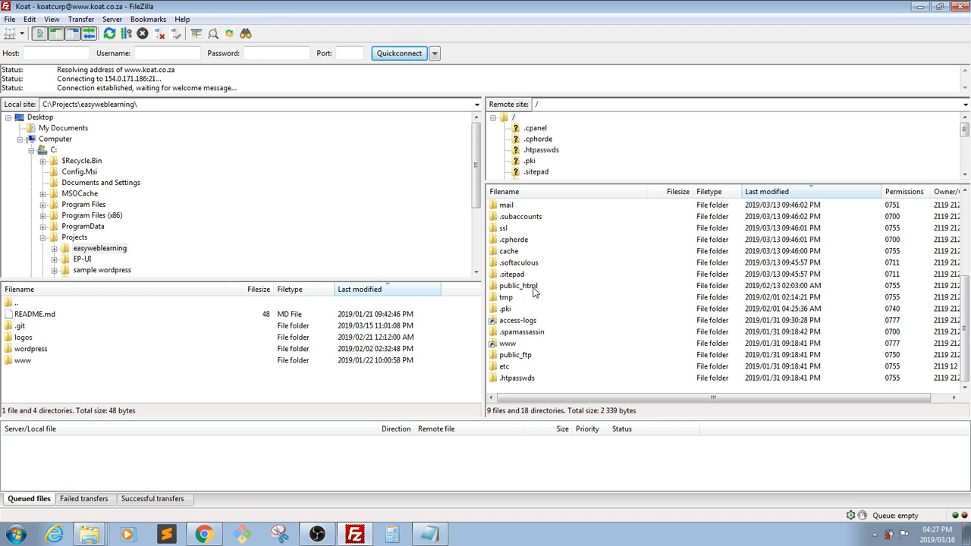
key("Tab")
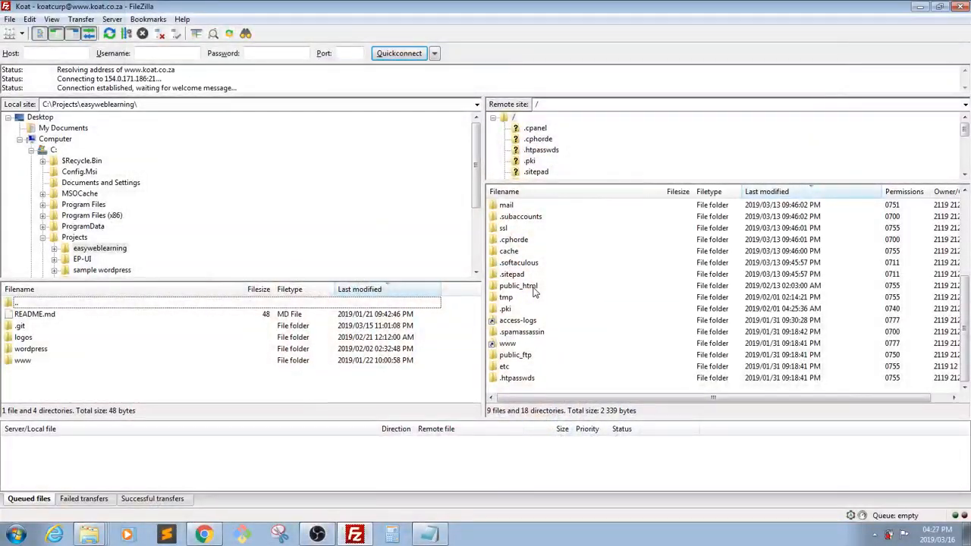
double_click(533, 287)
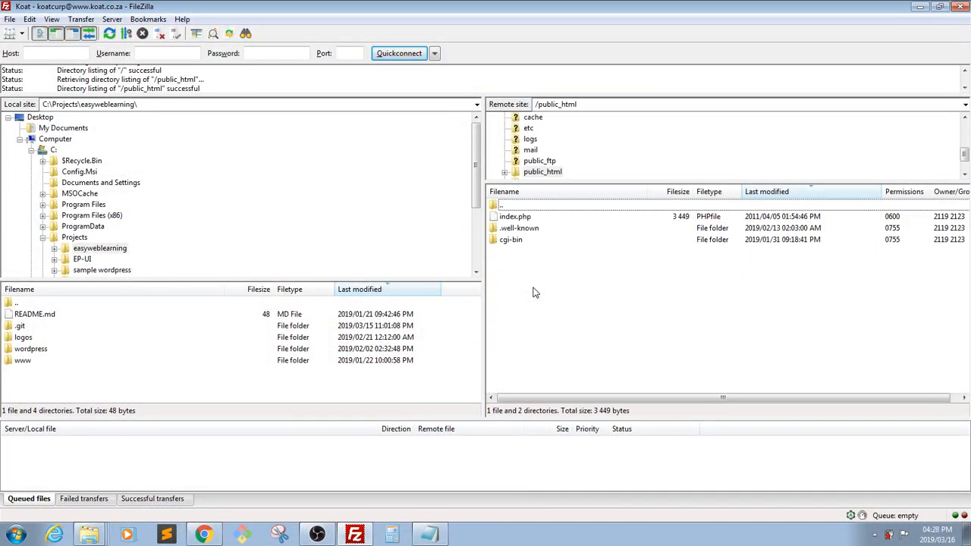
left_click(523, 219)
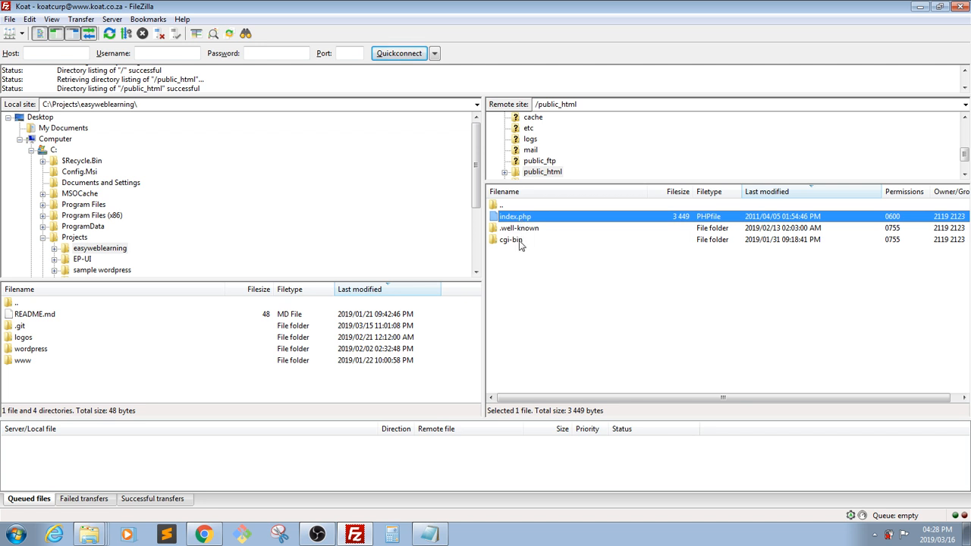
left_click(523, 257)
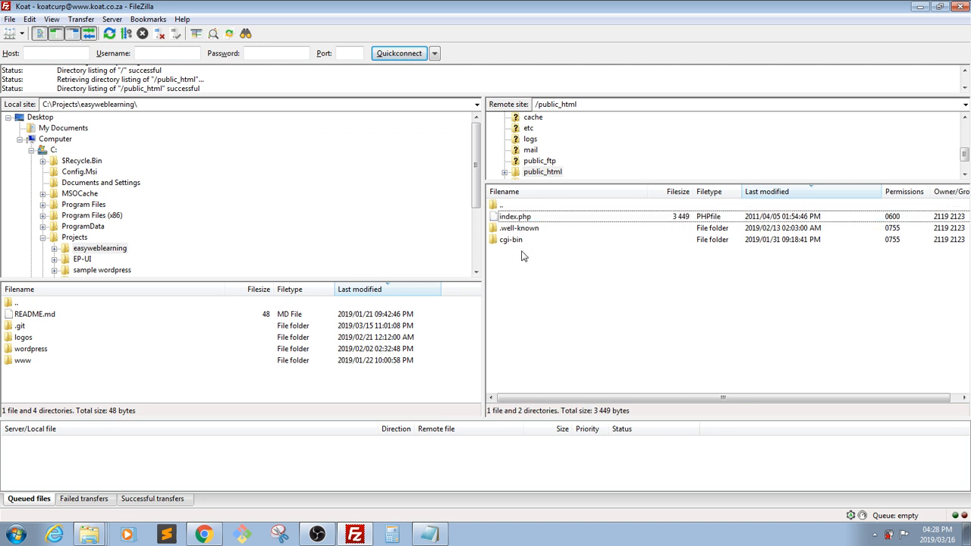